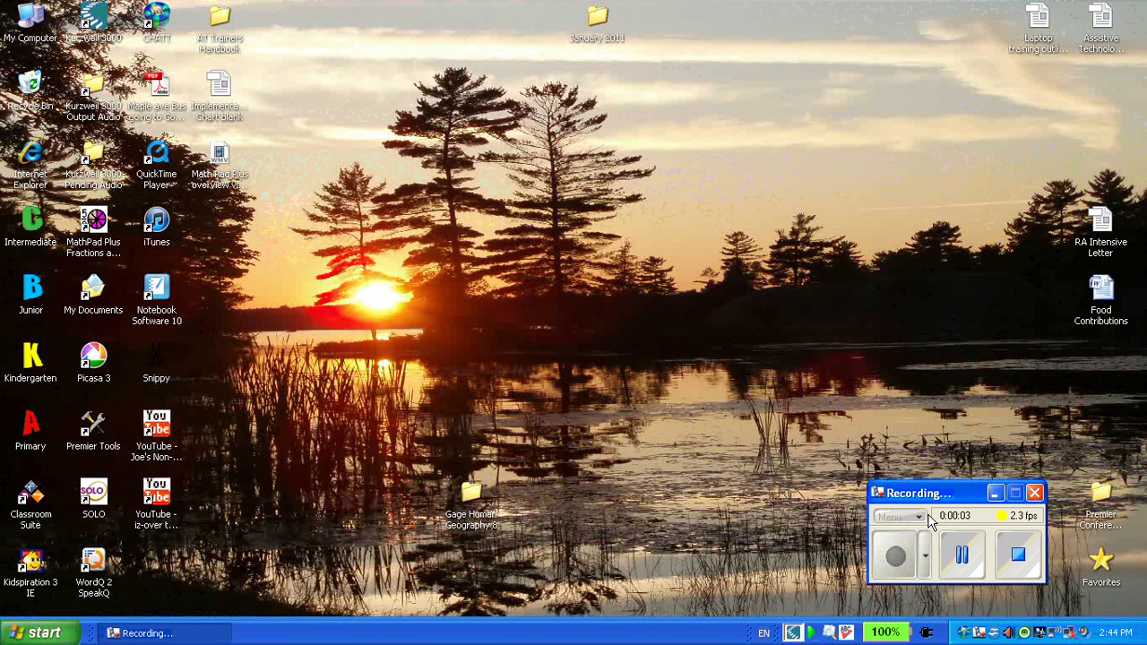
# Step: Launch MathPad Plus Fractions and Decimals and sign in as the listed student
pyautogui.doubleClick(95, 220)
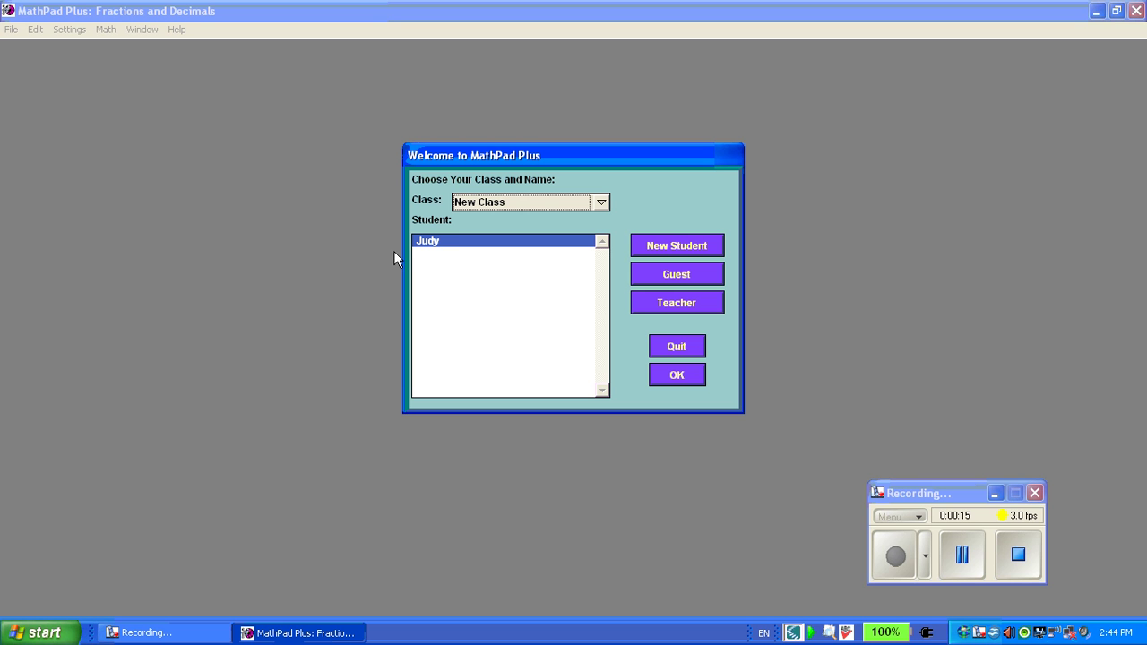
pyautogui.doubleClick(458, 250)
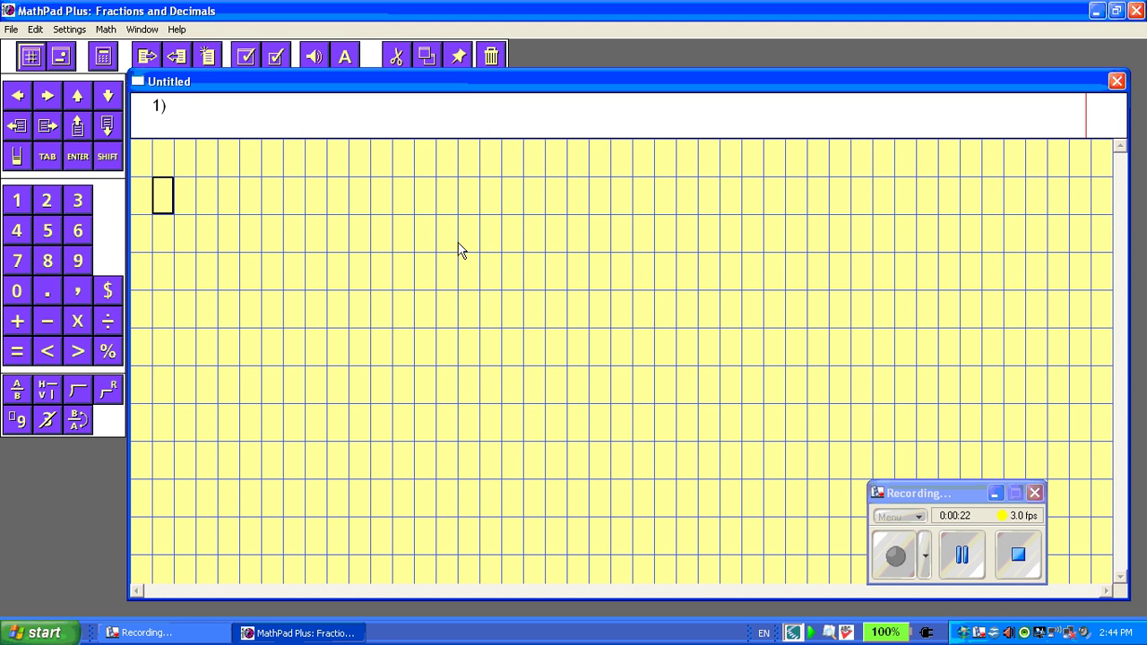
# Step: Enter 56 + 7 = on the grid and stack it as vertical column addition
pyautogui.click(512, 311)
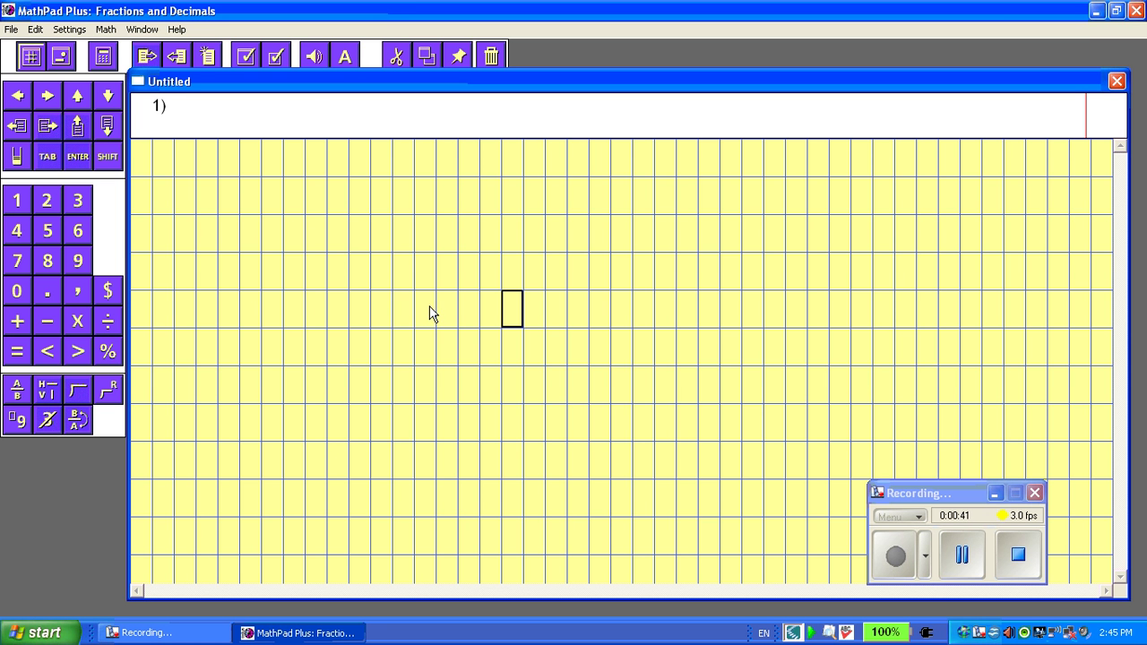
pyautogui.click(47, 230)
pyautogui.click(78, 232)
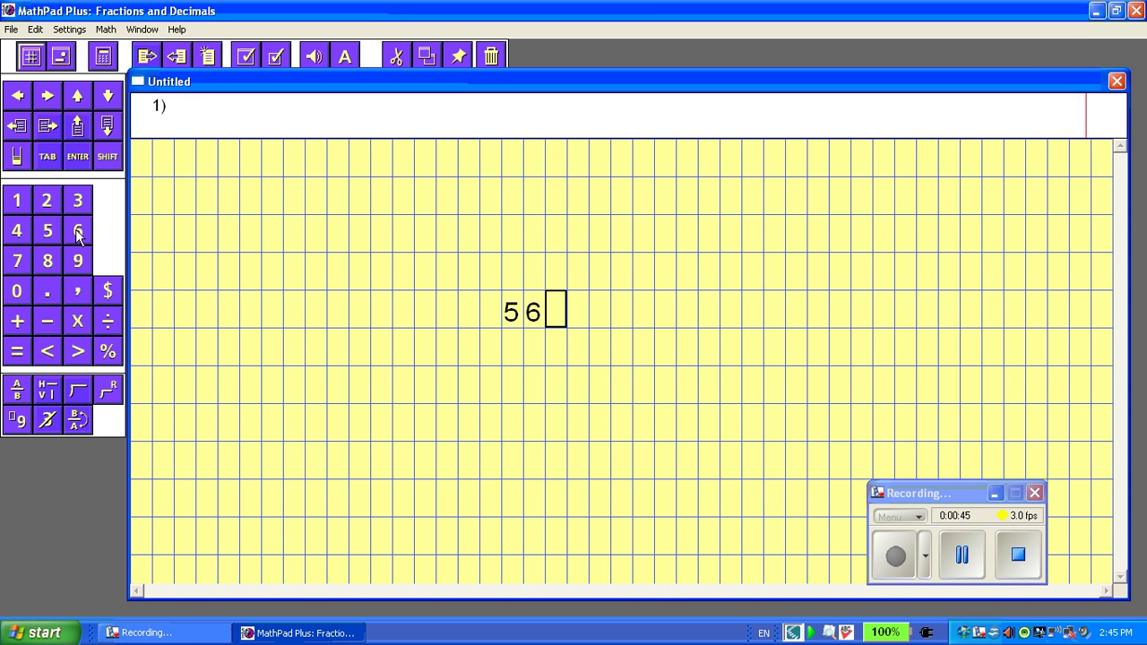
pyautogui.click(20, 324)
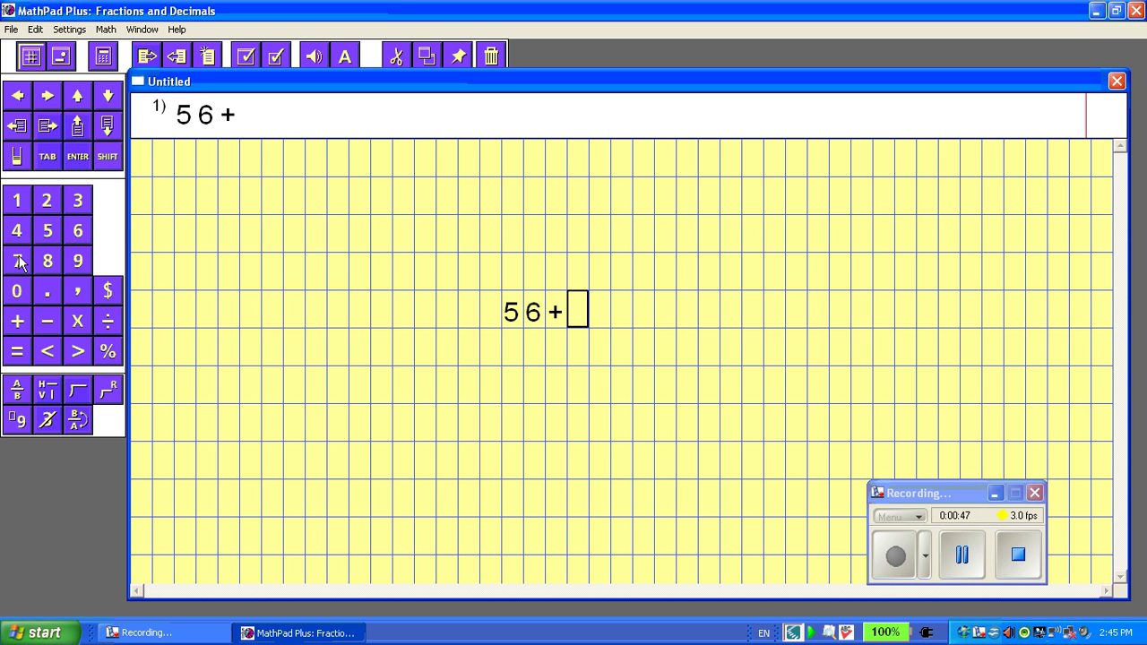
pyautogui.click(28, 263)
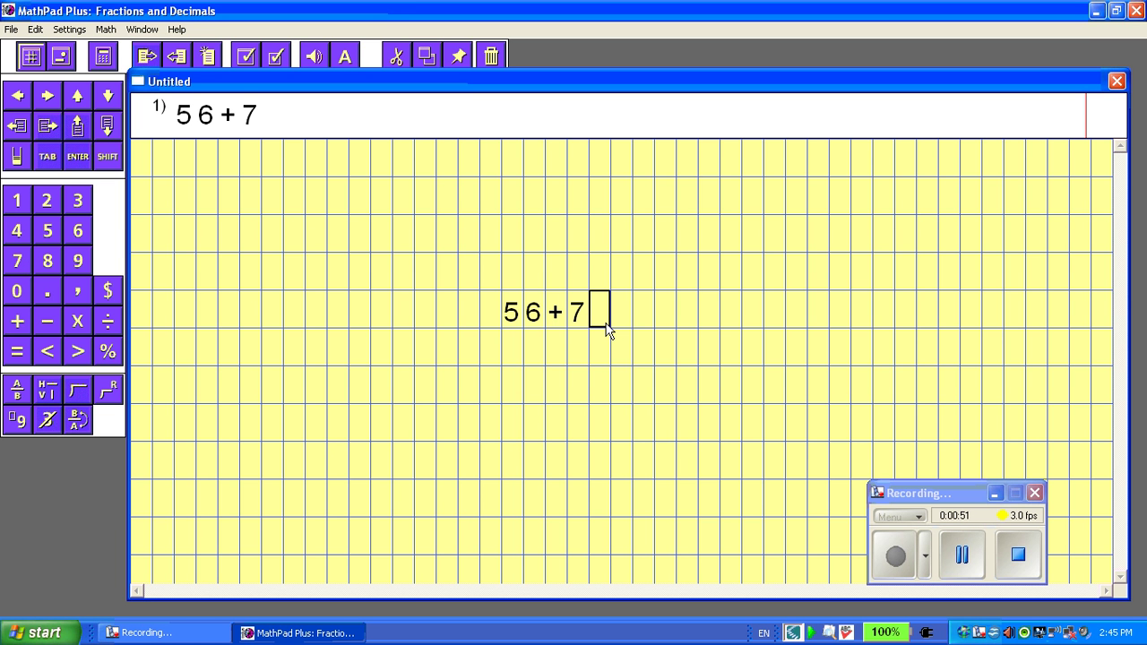
pyautogui.click(17, 353)
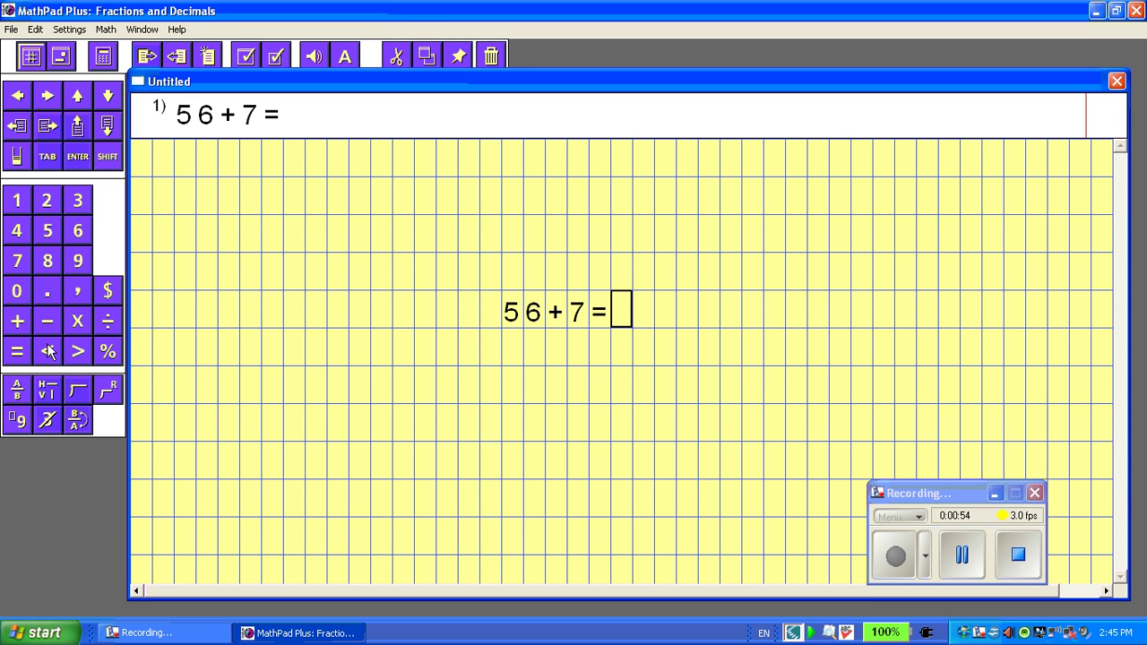
pyautogui.click(46, 392)
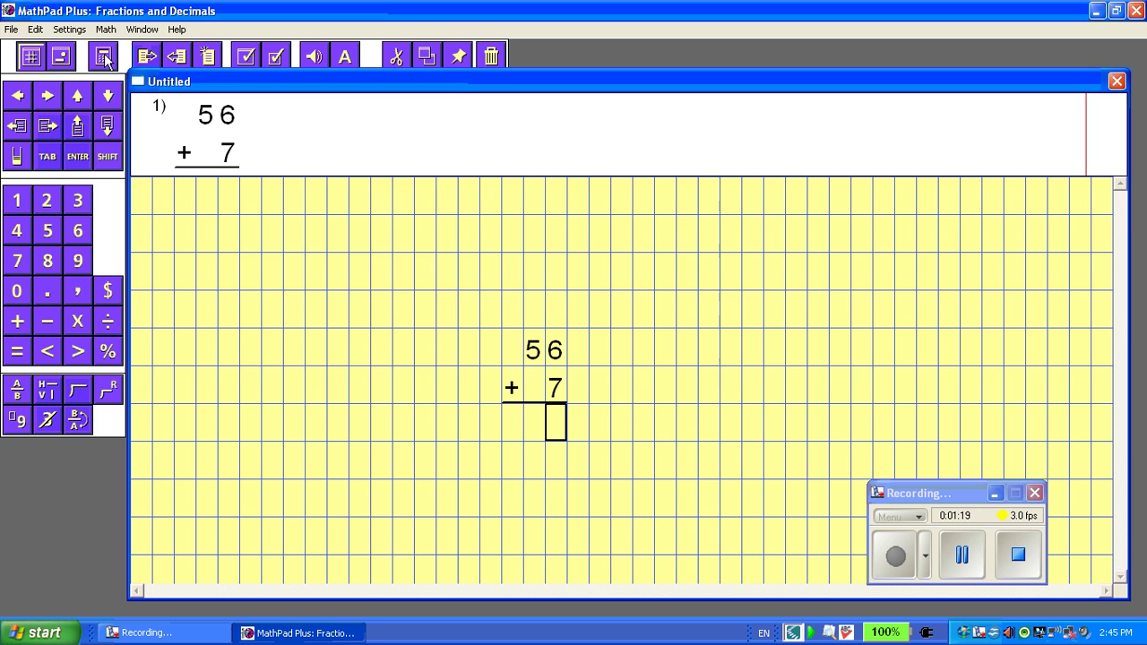
pyautogui.click(104, 57)
pyautogui.moveTo(323, 96); pyautogui.dragTo(829, 78)
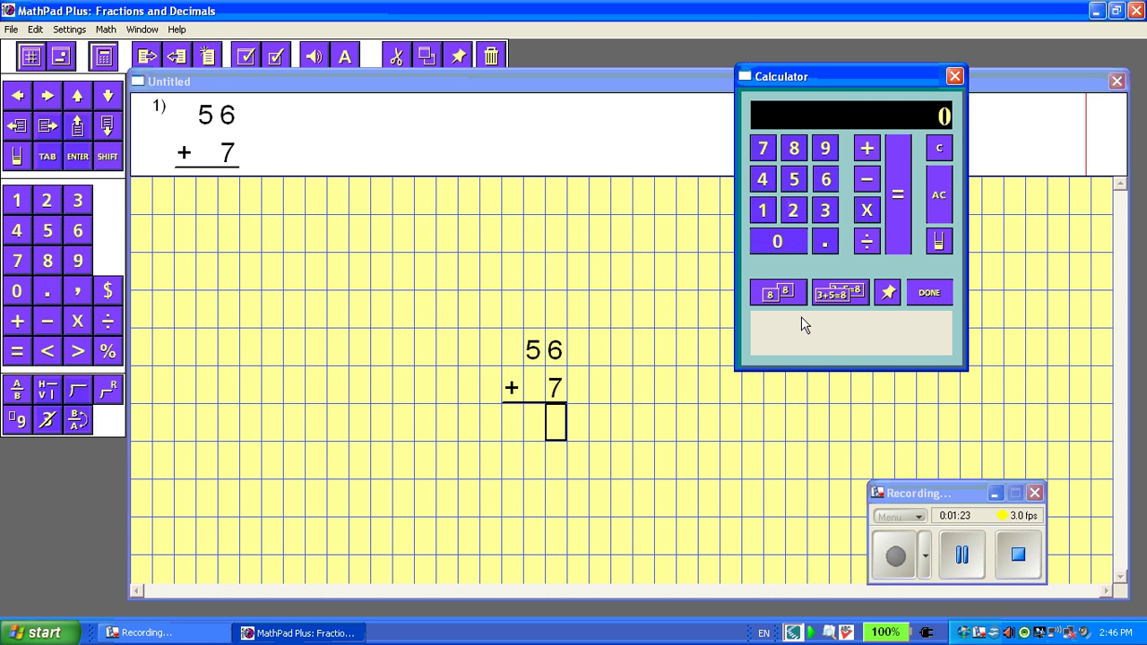
pyautogui.click(707, 306)
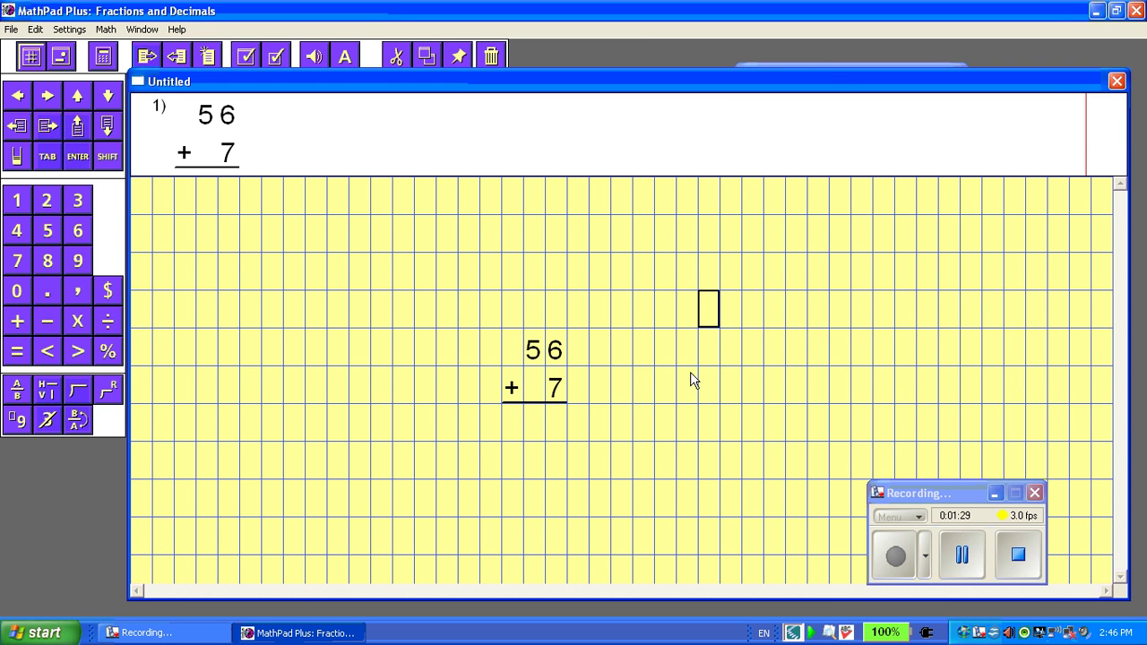
pyautogui.click(558, 423)
# Step: Write the answer 63 with a carried 1 above the 5 and check it as Ok
pyautogui.click(79, 202)
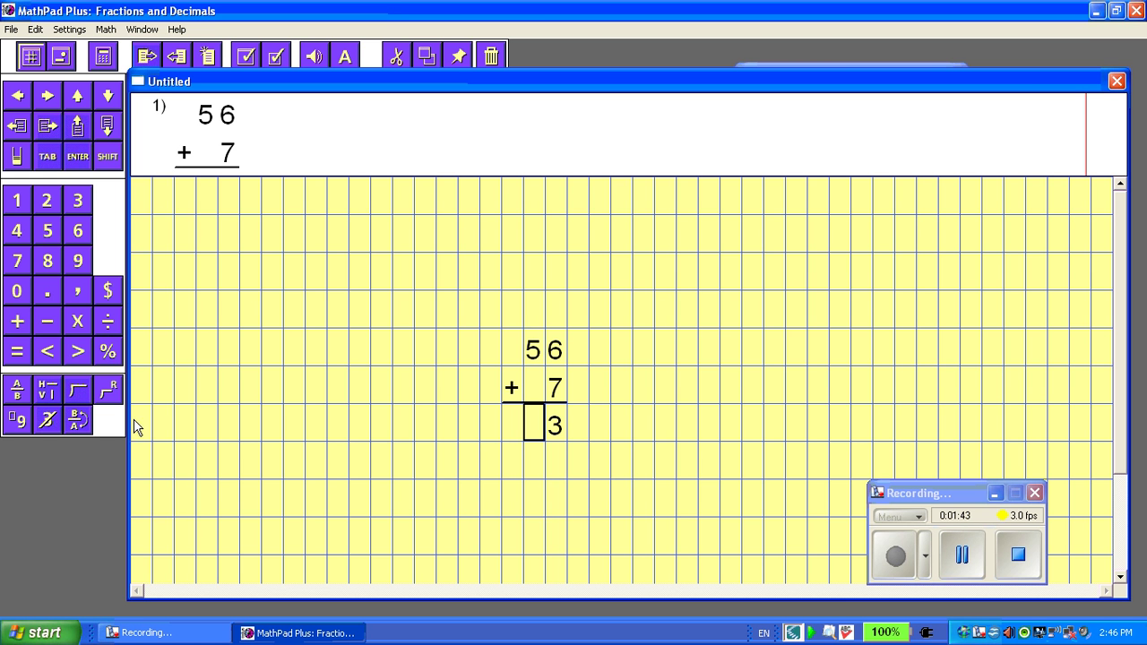
pyautogui.click(12, 425)
pyautogui.click(20, 201)
pyautogui.click(80, 232)
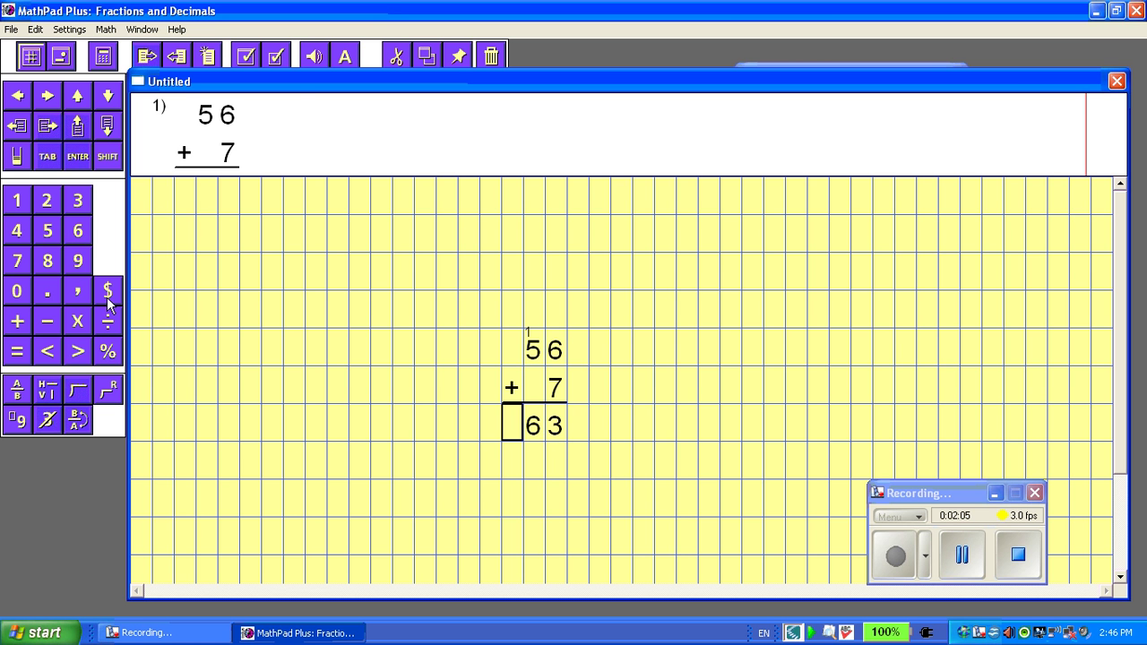
pyautogui.click(244, 56)
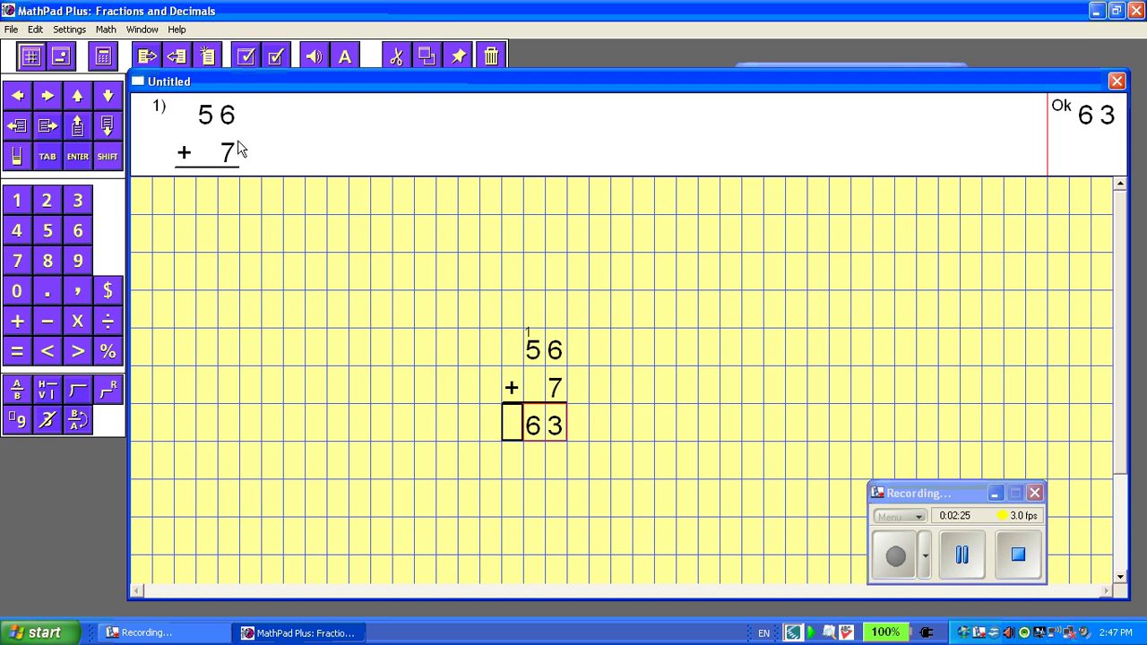
# Step: Save the 56 + 7 worksheet as 'adding #1' when starting a new worksheet
pyautogui.click(35, 33)
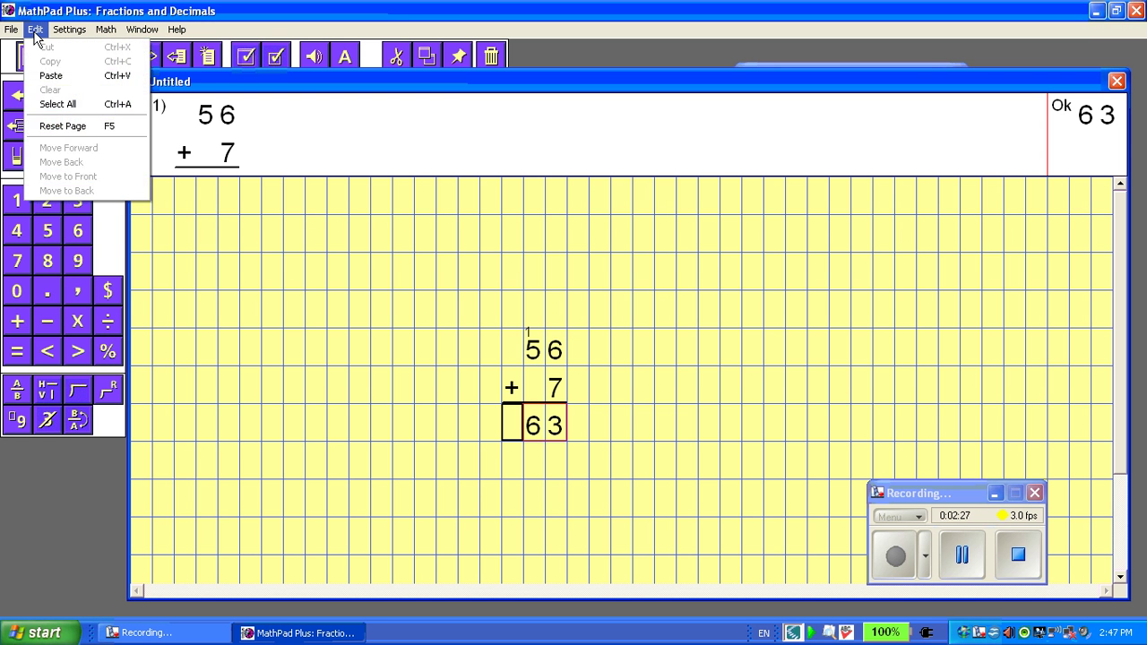
pyautogui.click(23, 45)
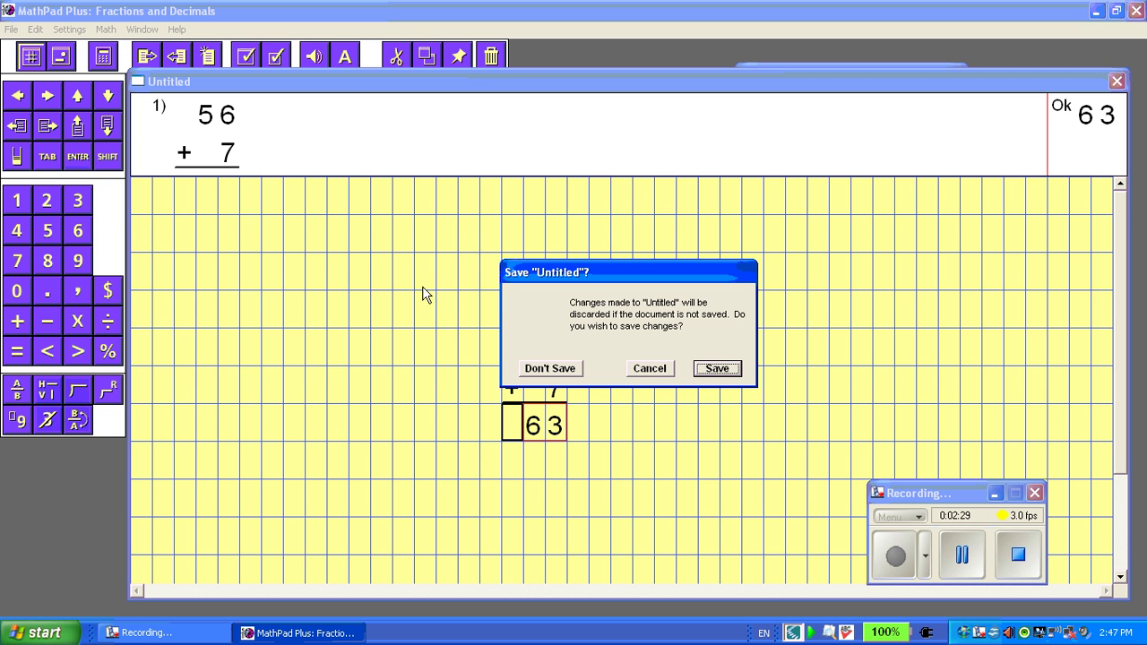
pyautogui.click(718, 369)
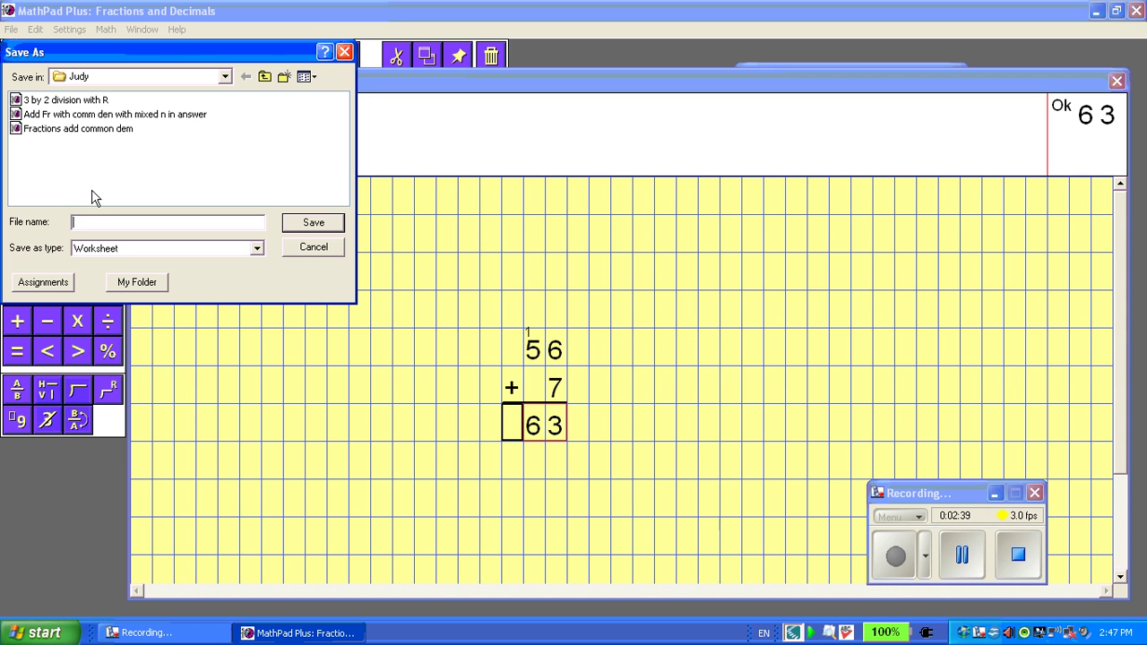
pyautogui.write('ad')
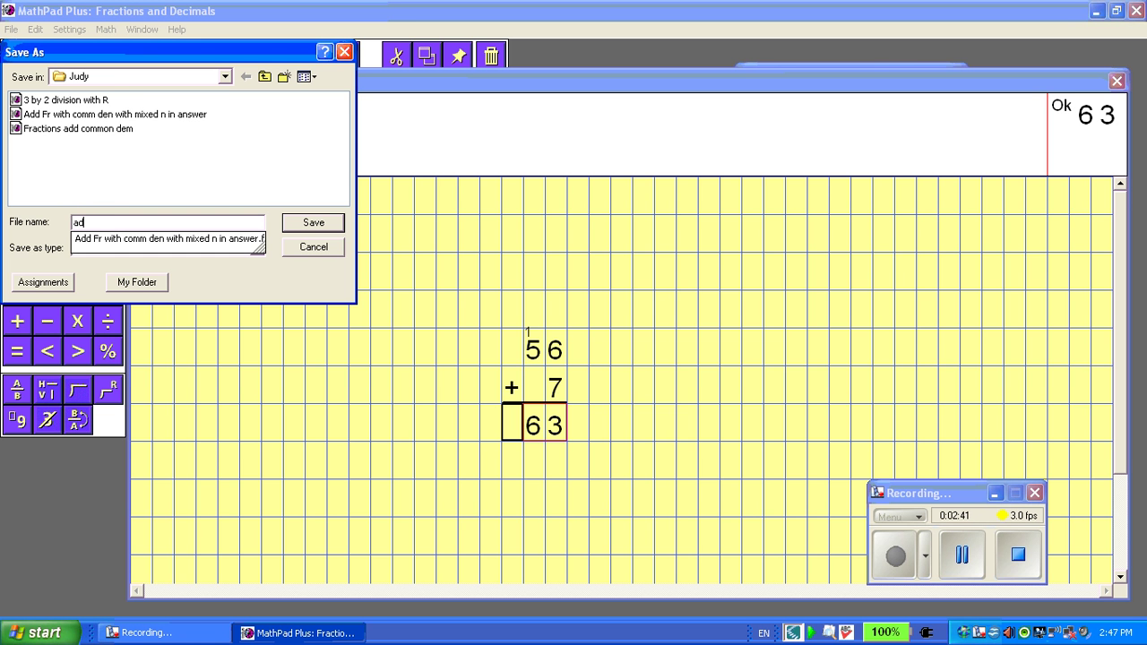
pyautogui.write('din')
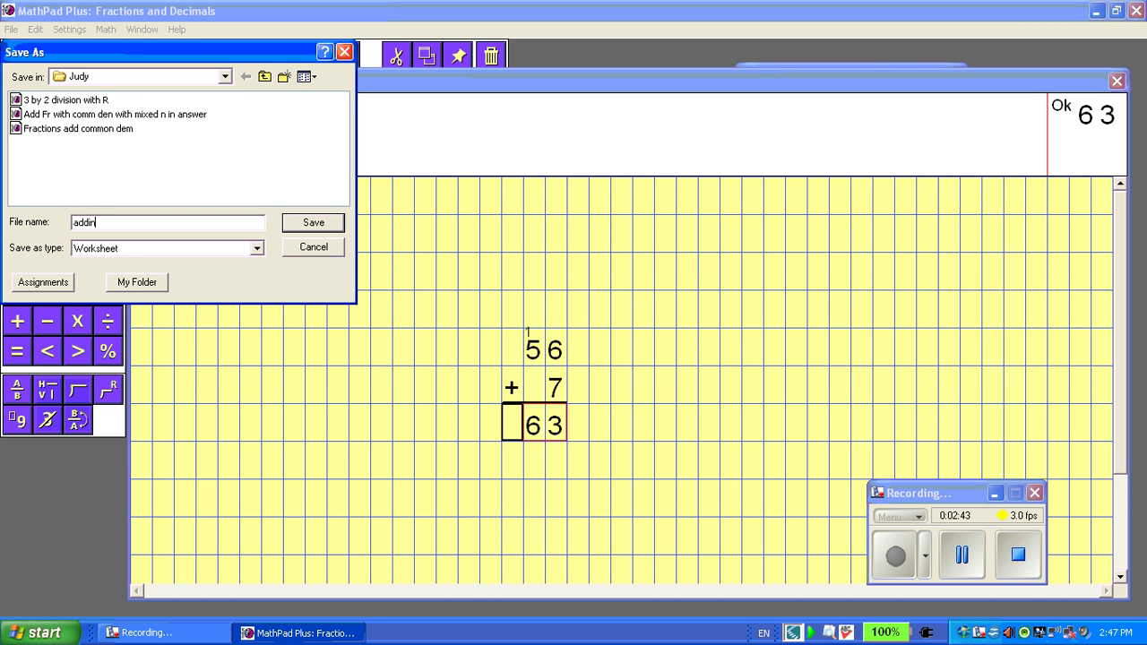
pyautogui.write('g #1')
pyautogui.click(333, 223)
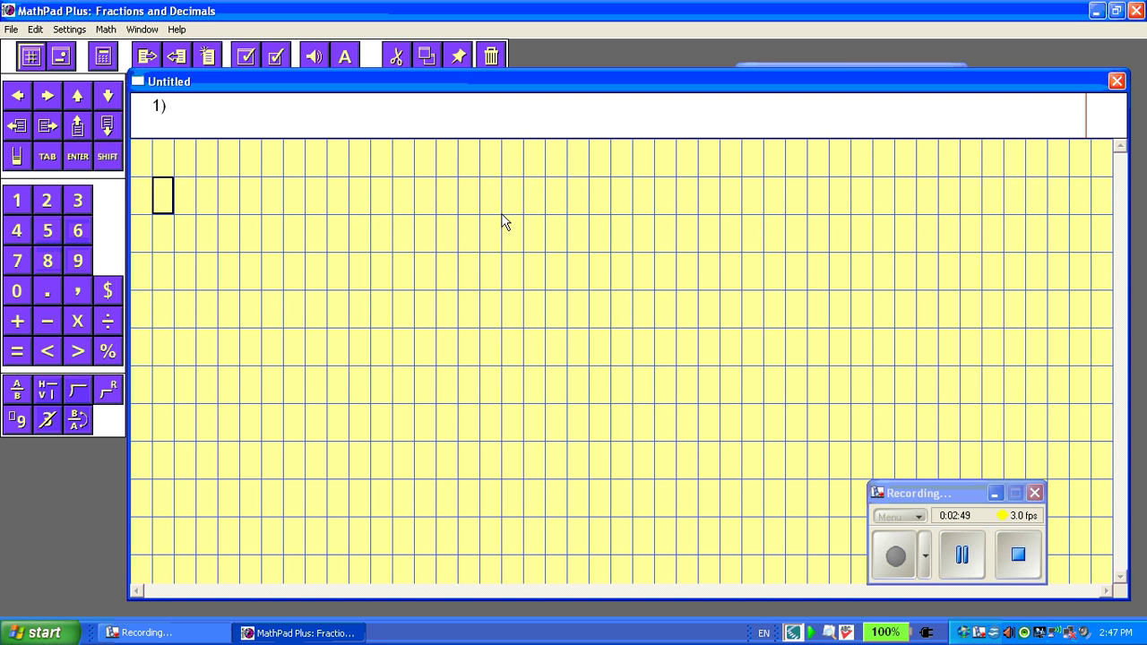
# Step: Enter 68 - 29 = horizontally near the centre of the blank grid
pyautogui.click(534, 309)
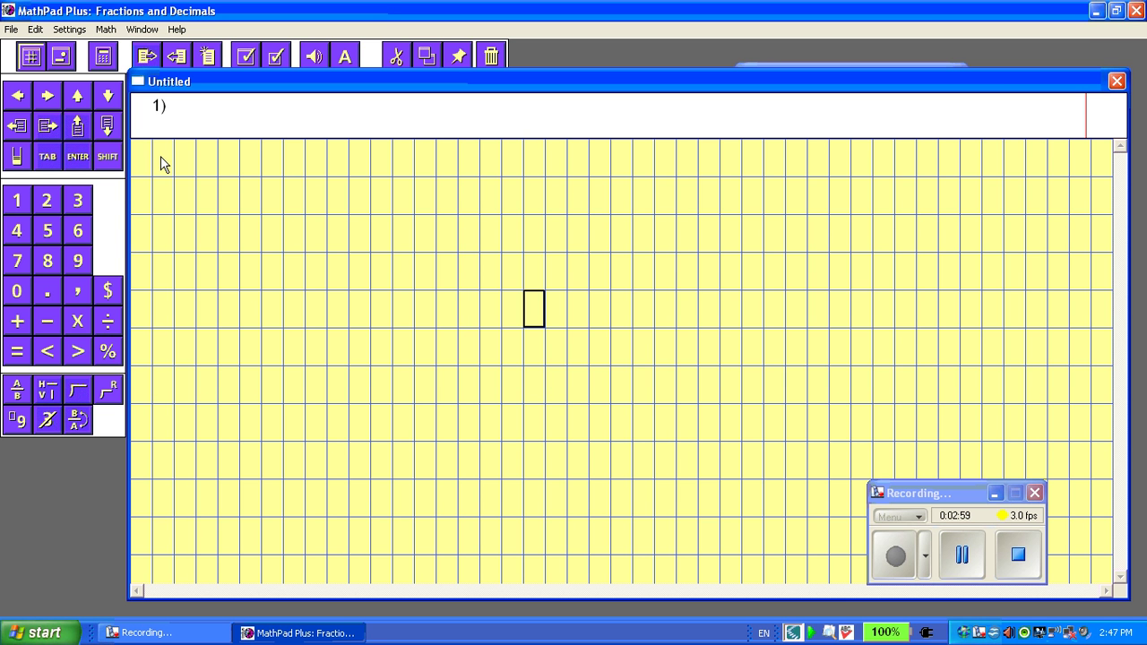
pyautogui.click(78, 232)
pyautogui.click(49, 261)
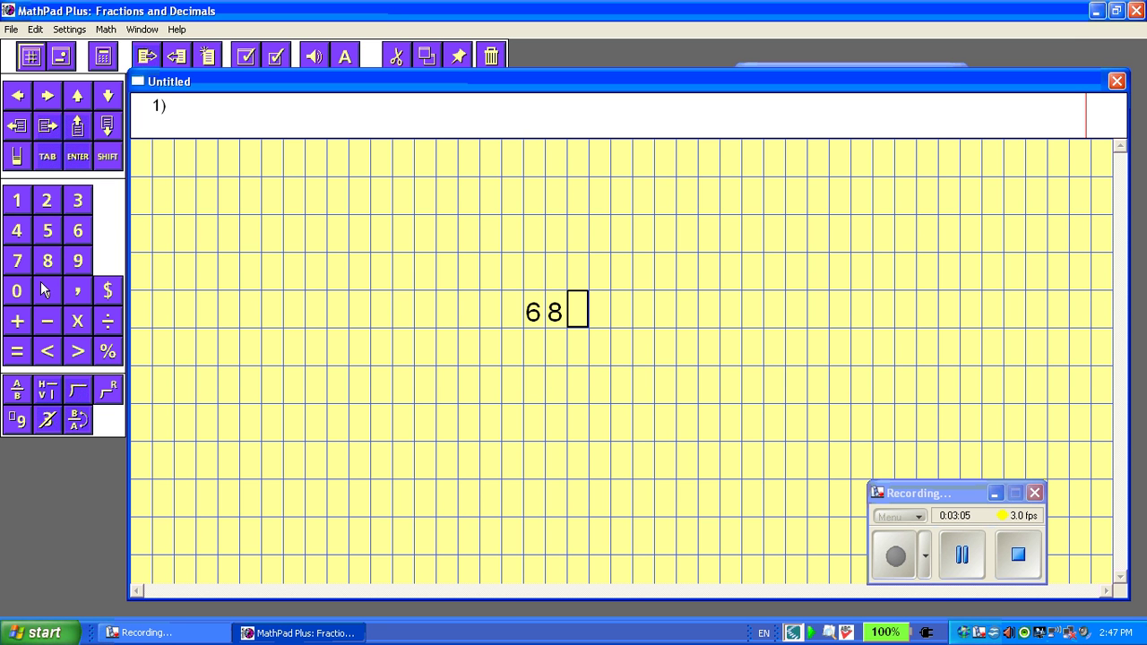
pyautogui.click(48, 320)
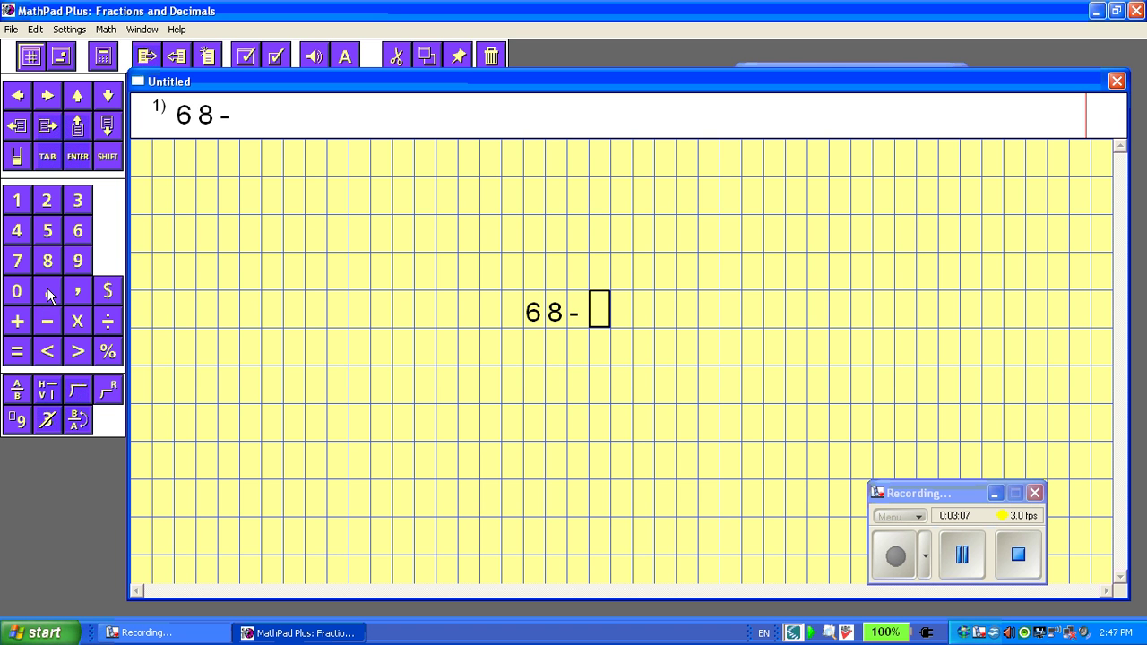
pyautogui.click(47, 201)
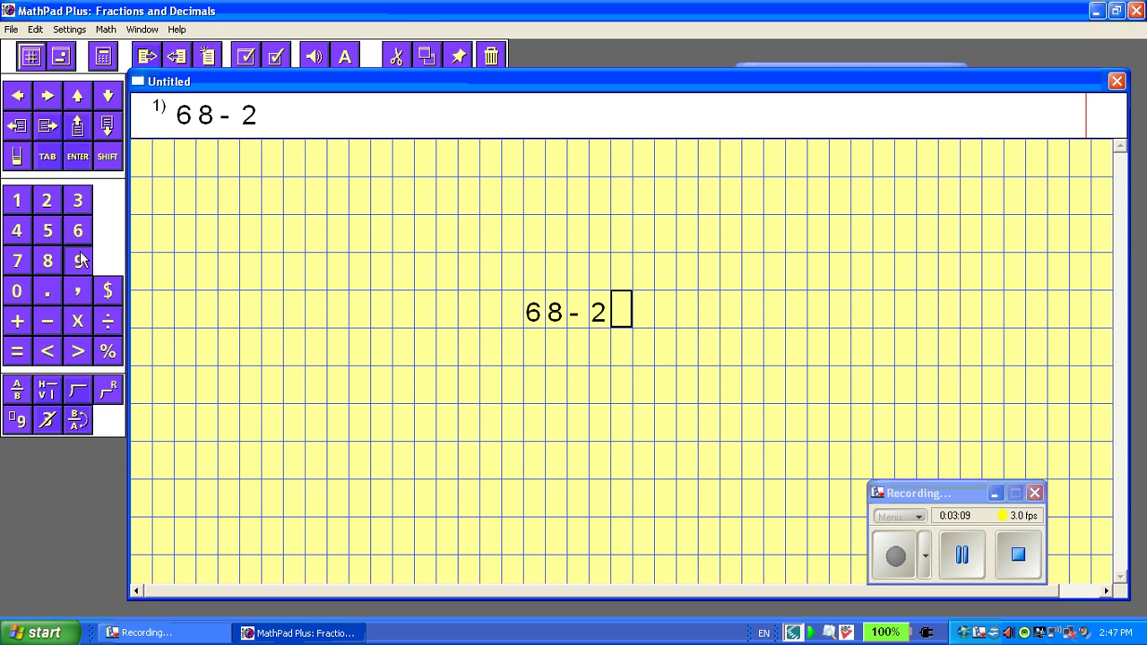
pyautogui.click(80, 259)
pyautogui.click(15, 352)
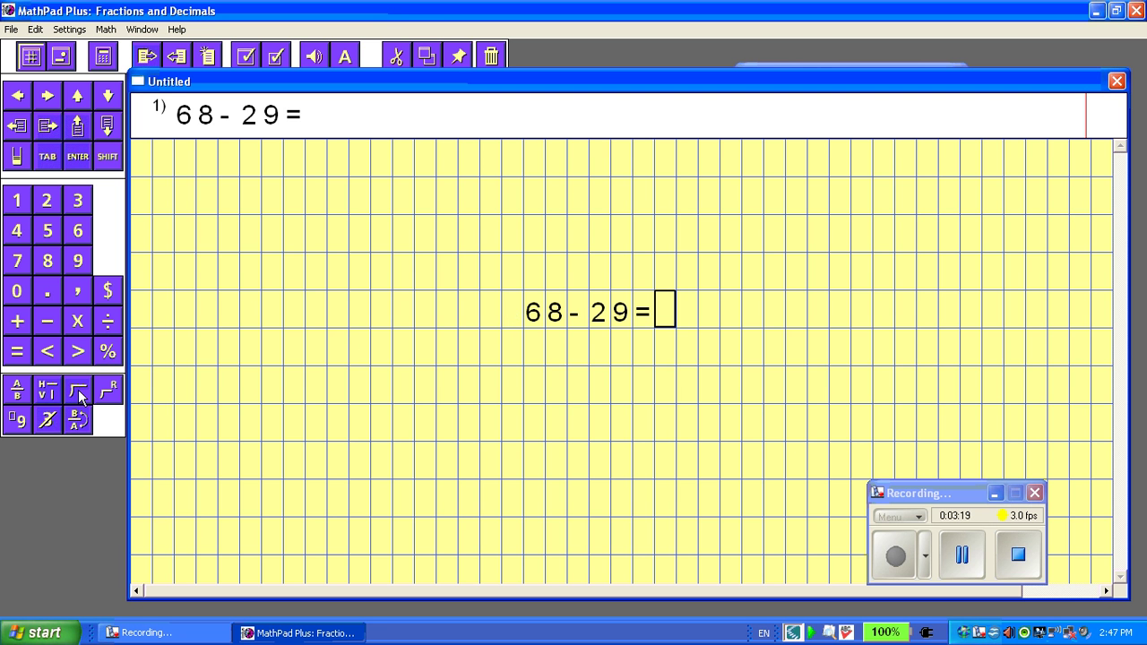
# Step: Stack 68 − 29 vertically, cross the 6 out to 5, and add a borrowed 1 above the 8
pyautogui.click(49, 393)
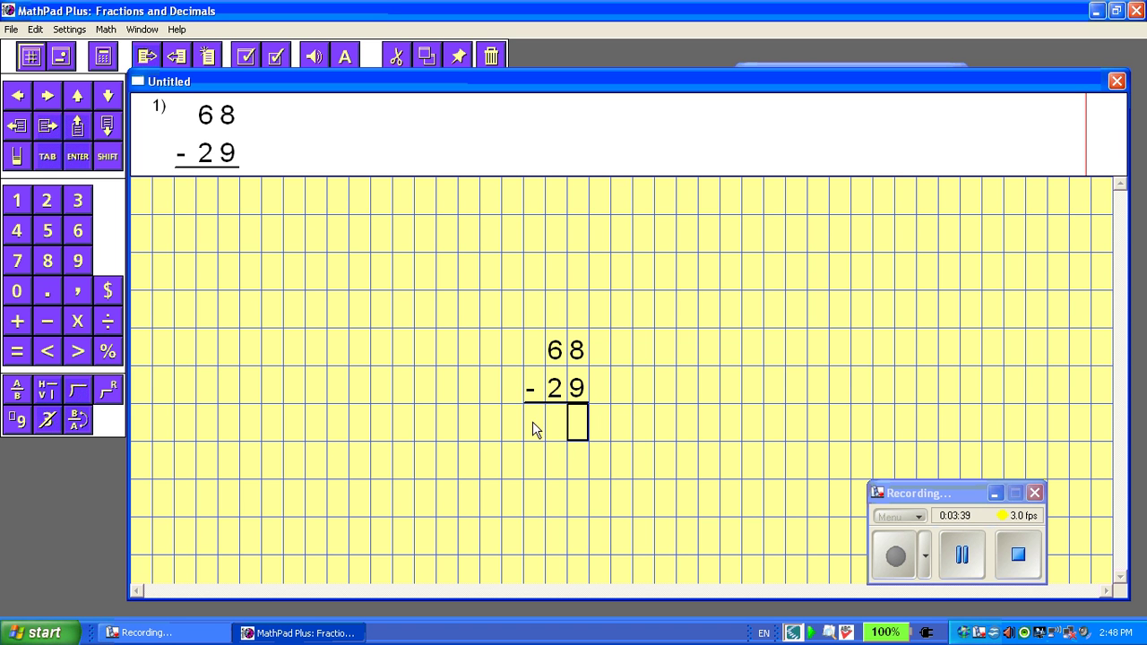
pyautogui.click(17, 422)
pyautogui.click(49, 232)
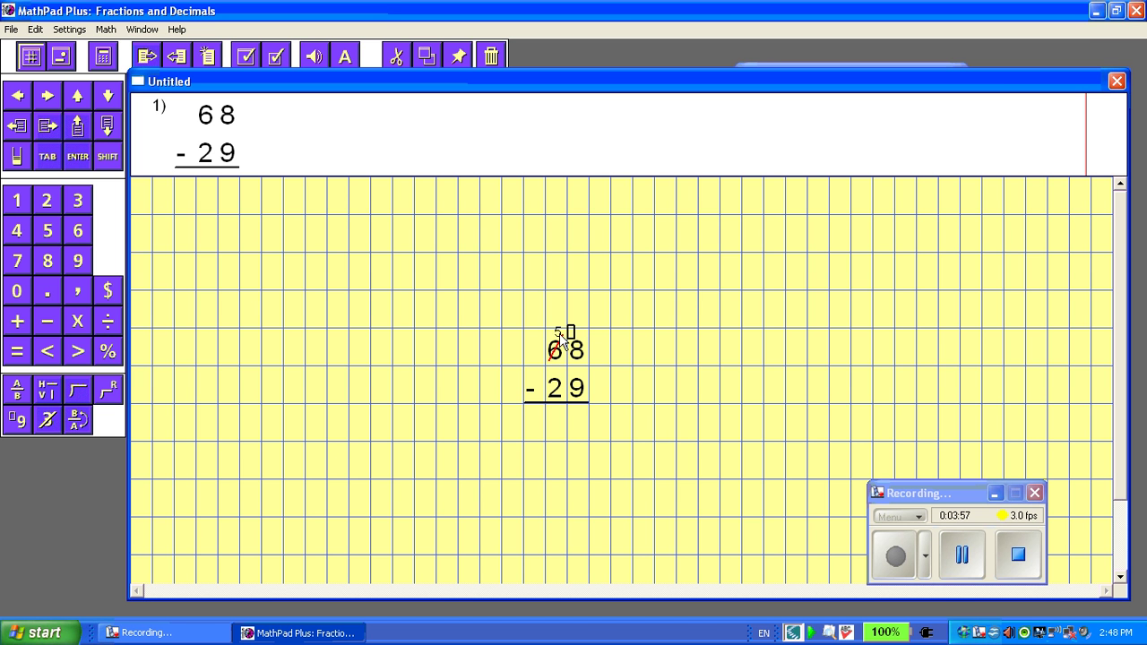
pyautogui.click(15, 202)
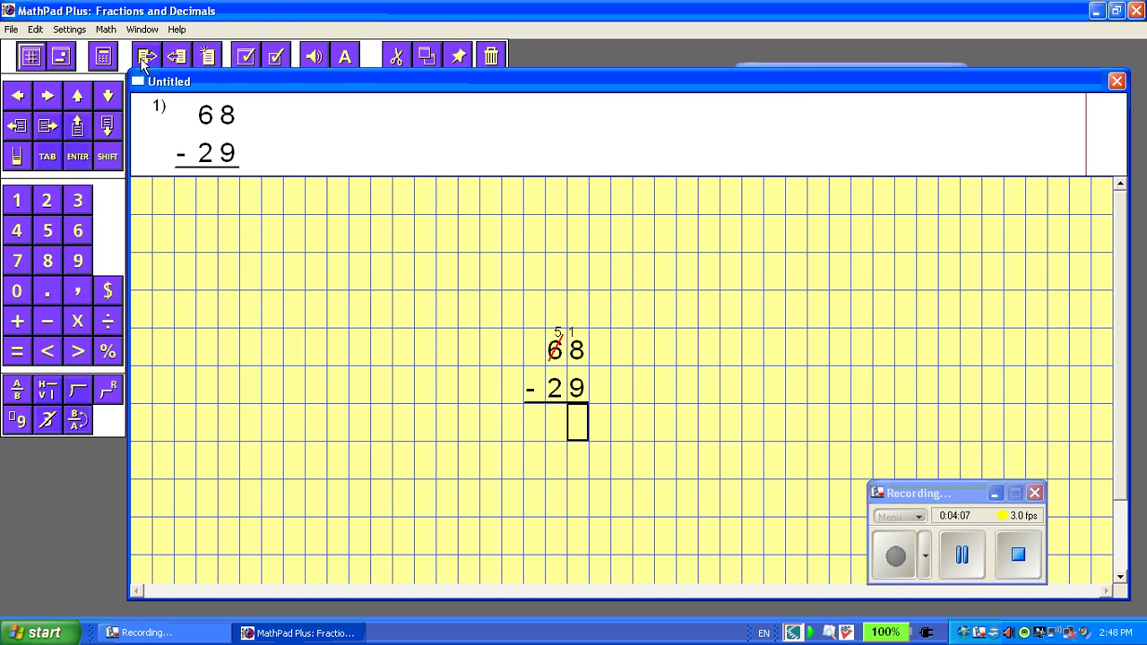
pyautogui.click(105, 57)
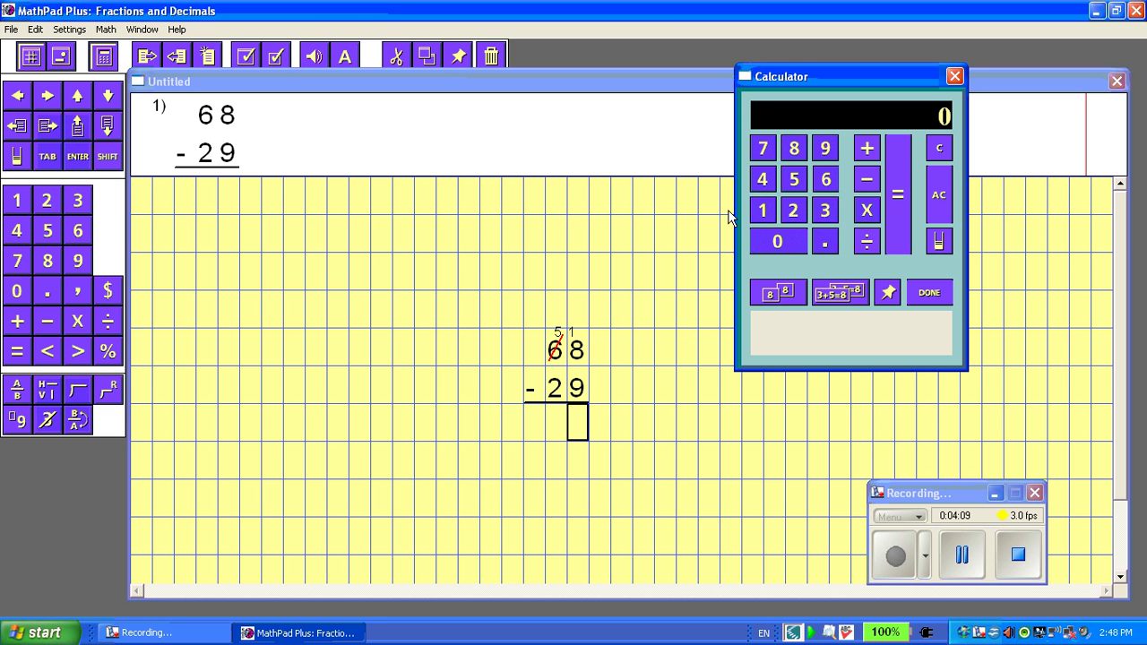
pyautogui.click(763, 210)
pyautogui.click(795, 148)
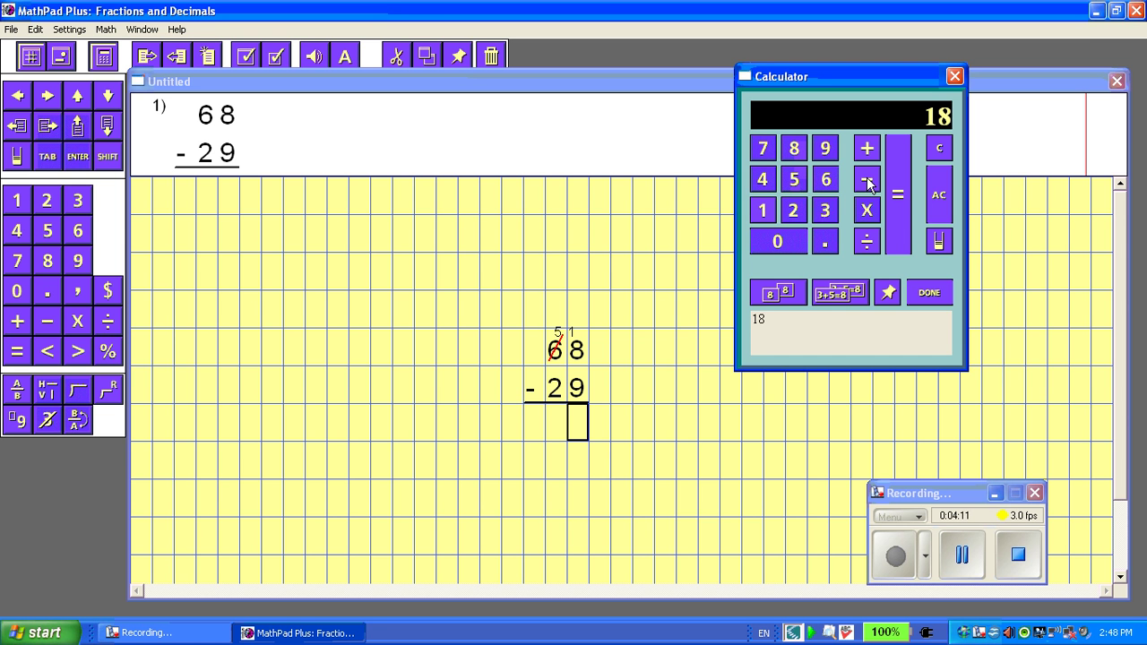
pyautogui.click(868, 183)
pyautogui.click(826, 148)
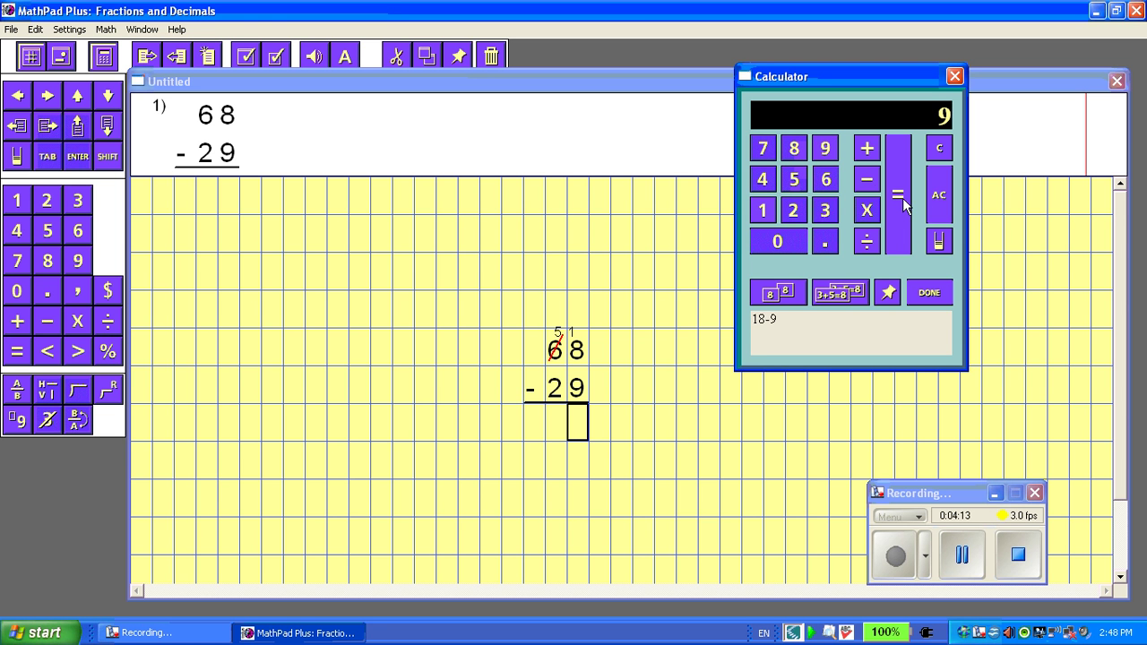
pyautogui.click(899, 195)
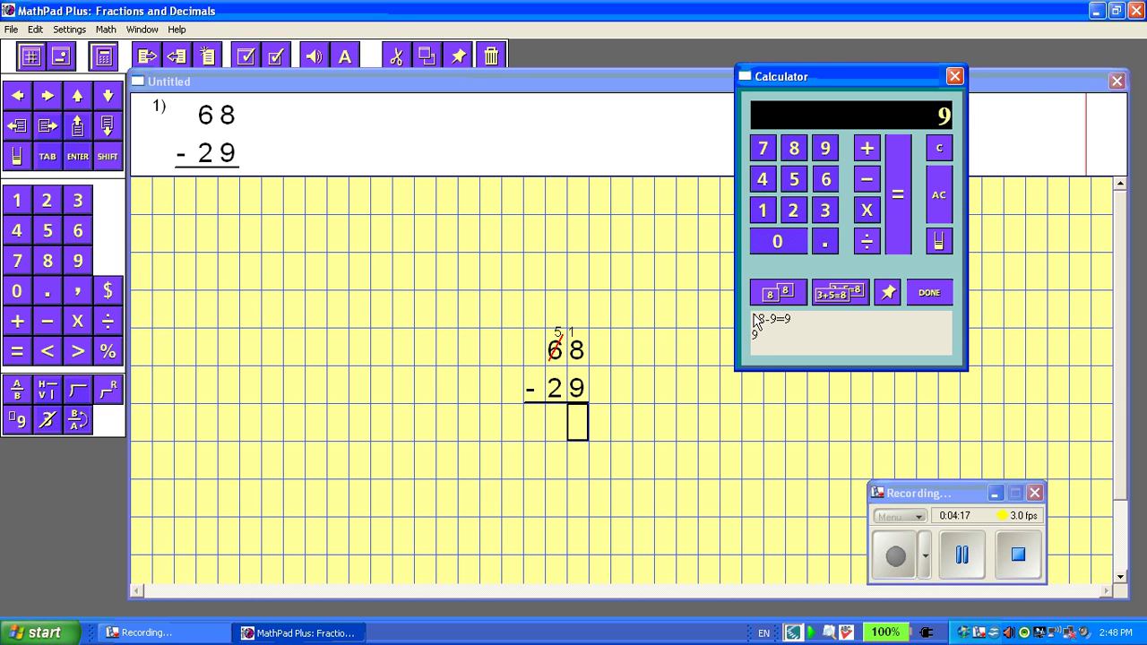
pyautogui.click(579, 423)
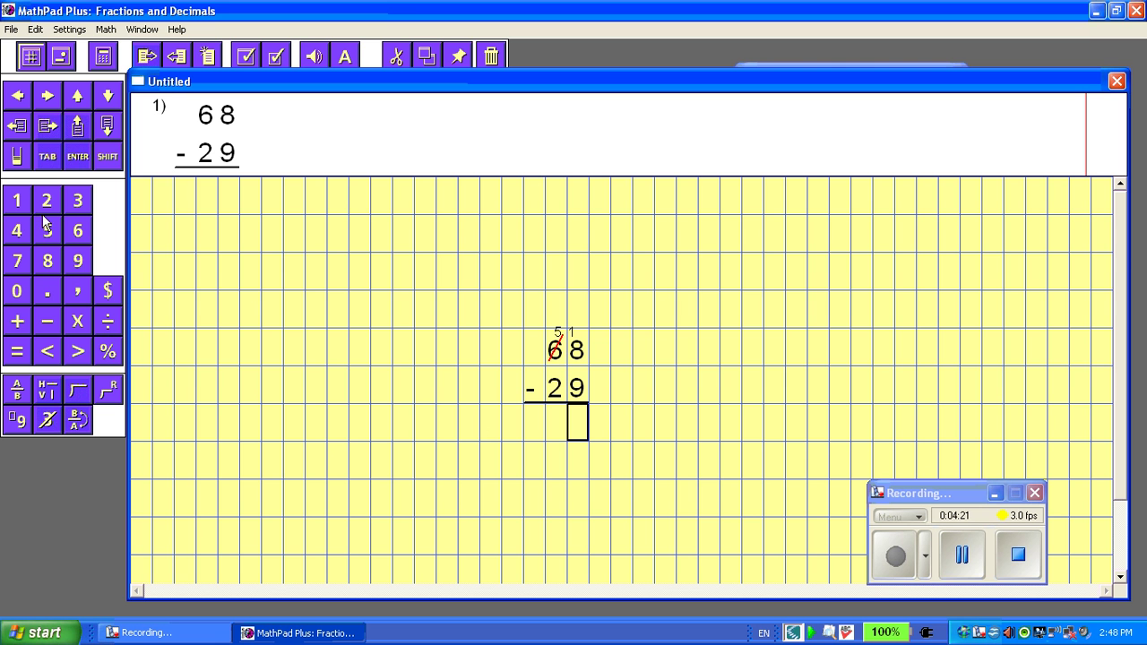
# Step: Enter 39 as the answer to 68 − 29 and check it as Ok
pyautogui.click(82, 260)
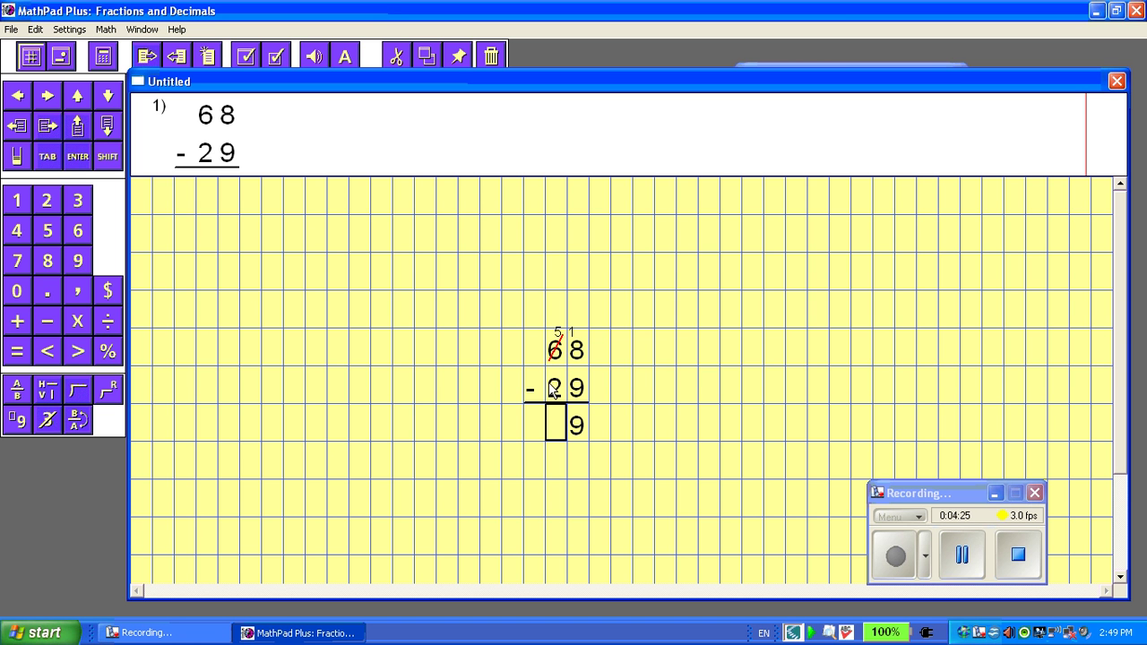
pyautogui.click(78, 201)
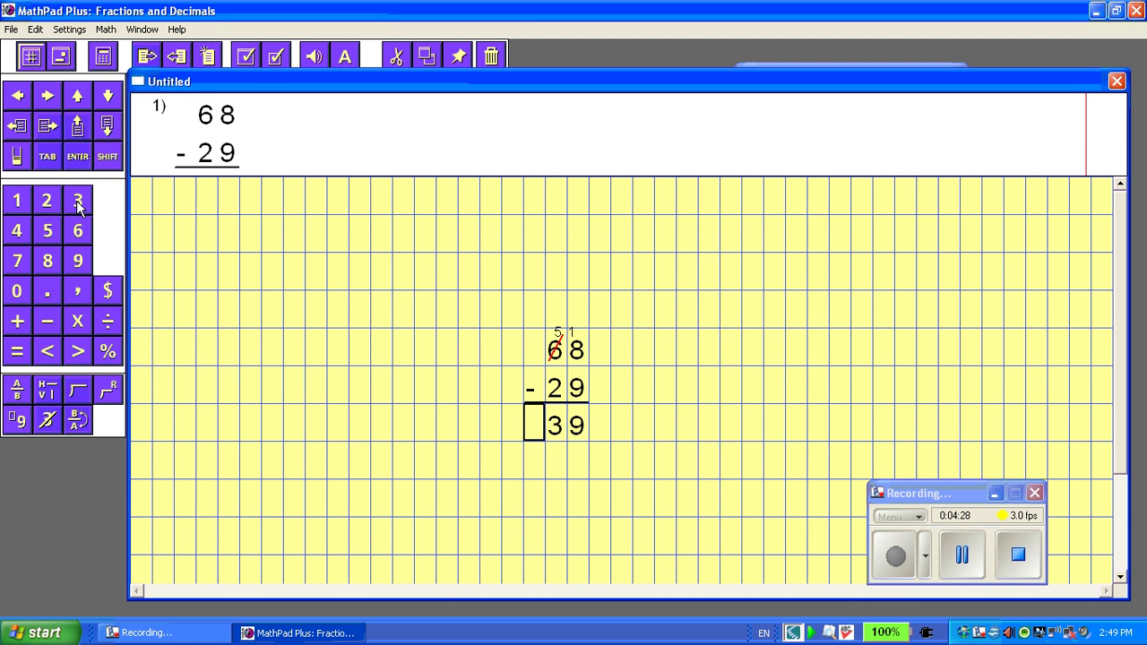
pyautogui.click(249, 56)
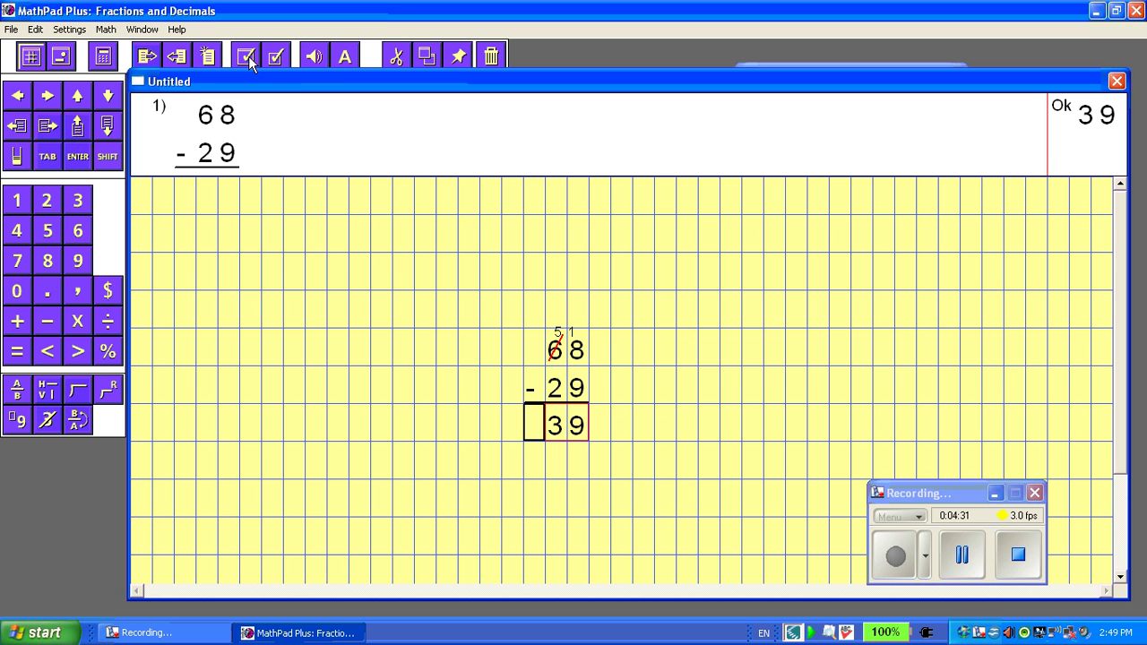